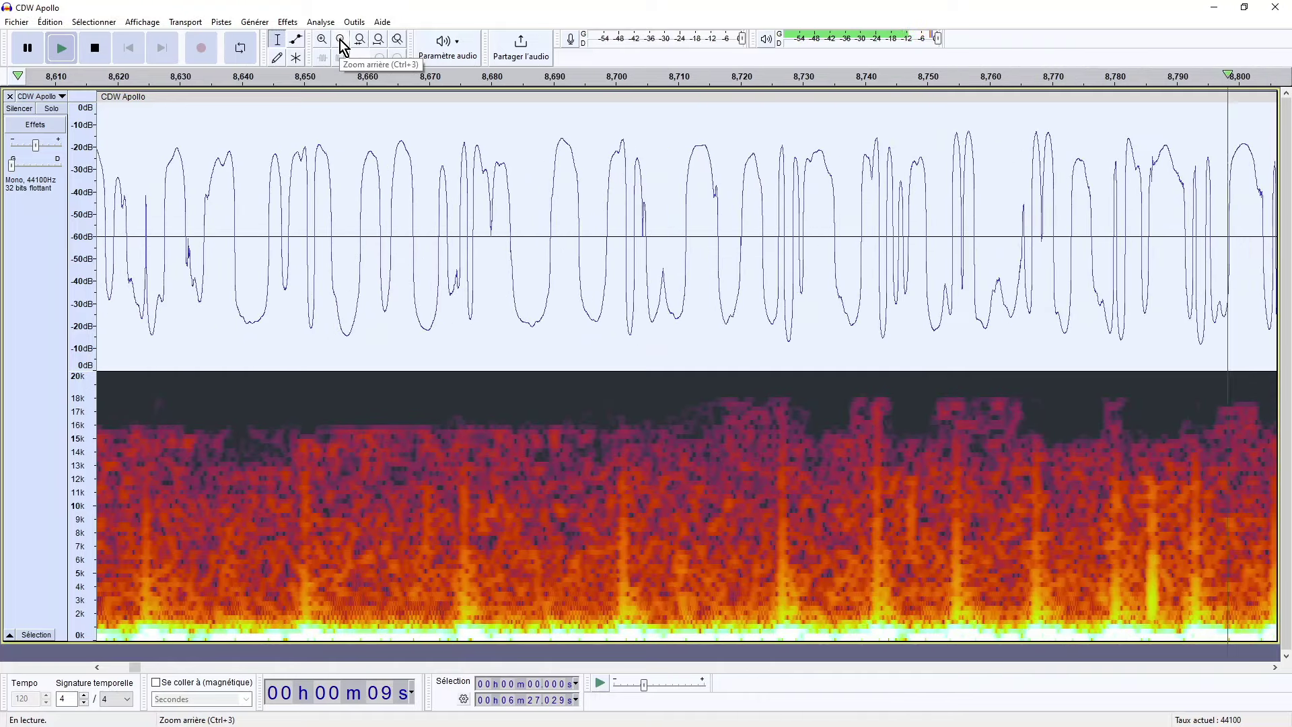
Zoom out three levels on the playing CDW Apollo track and pause playback.
left_click(341, 40)
left_click(341, 39)
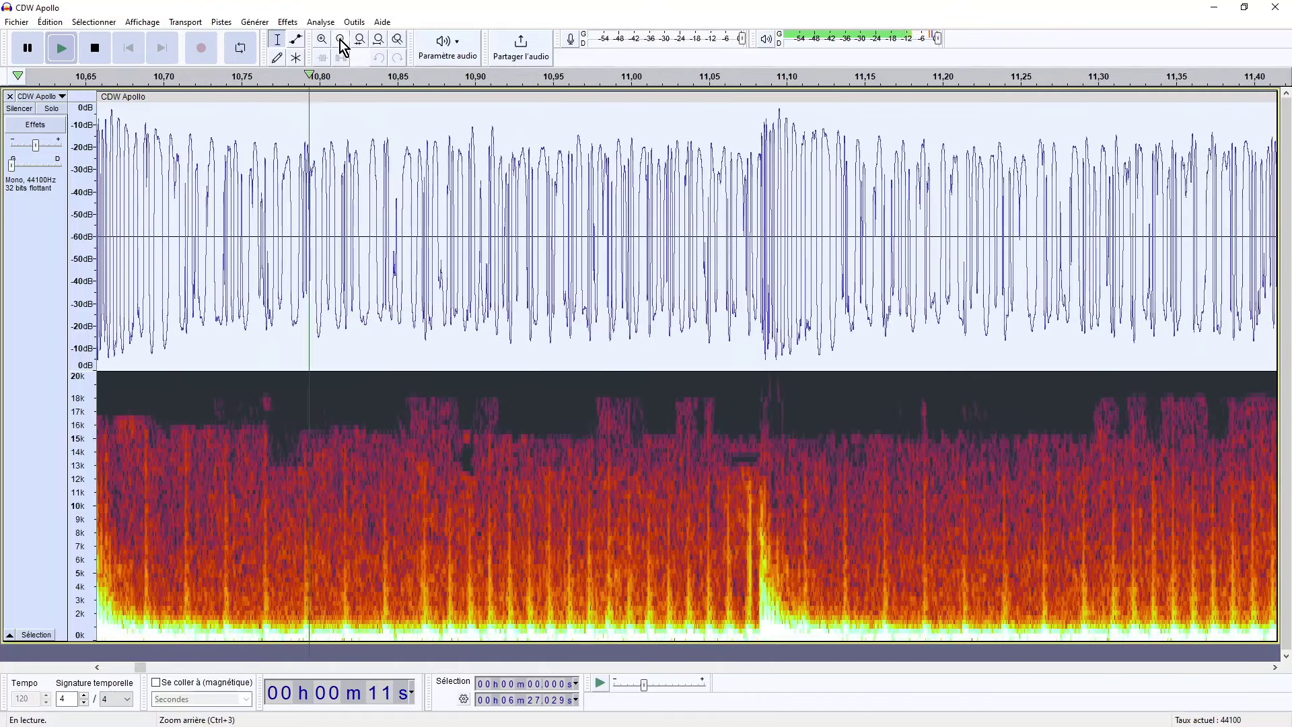
left_click(340, 39)
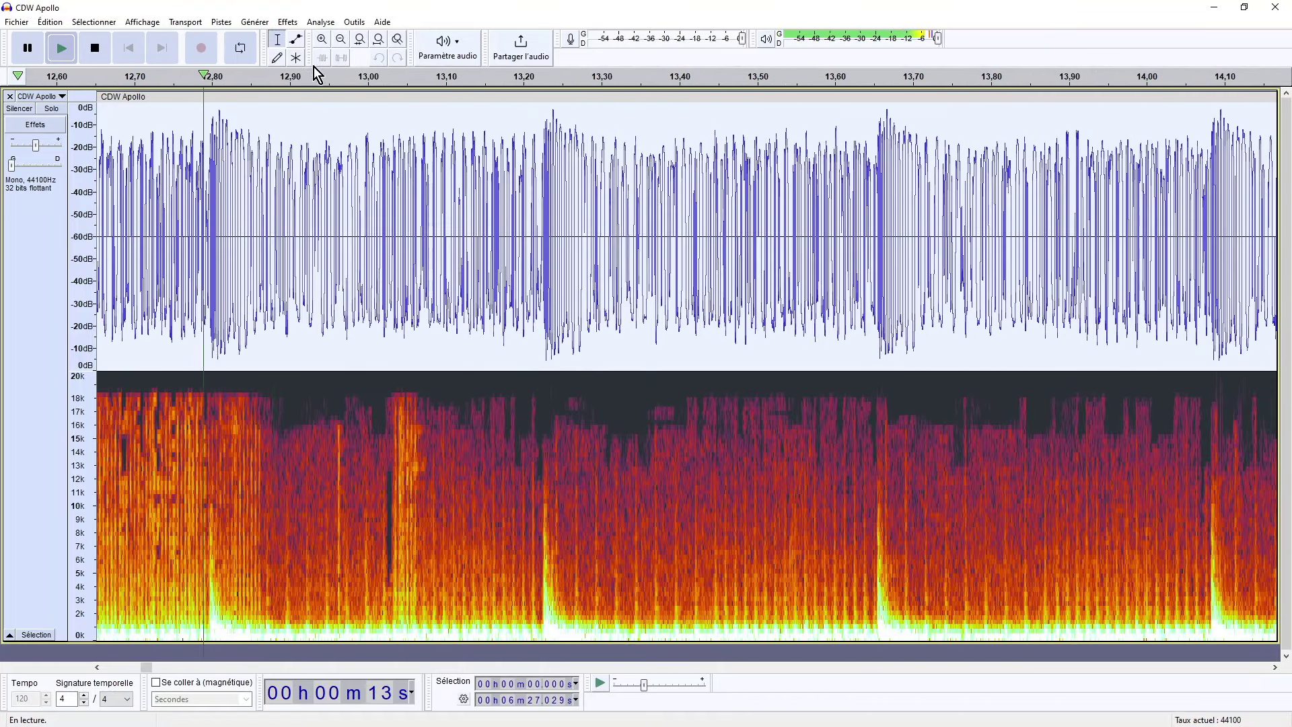
left_click(29, 50)
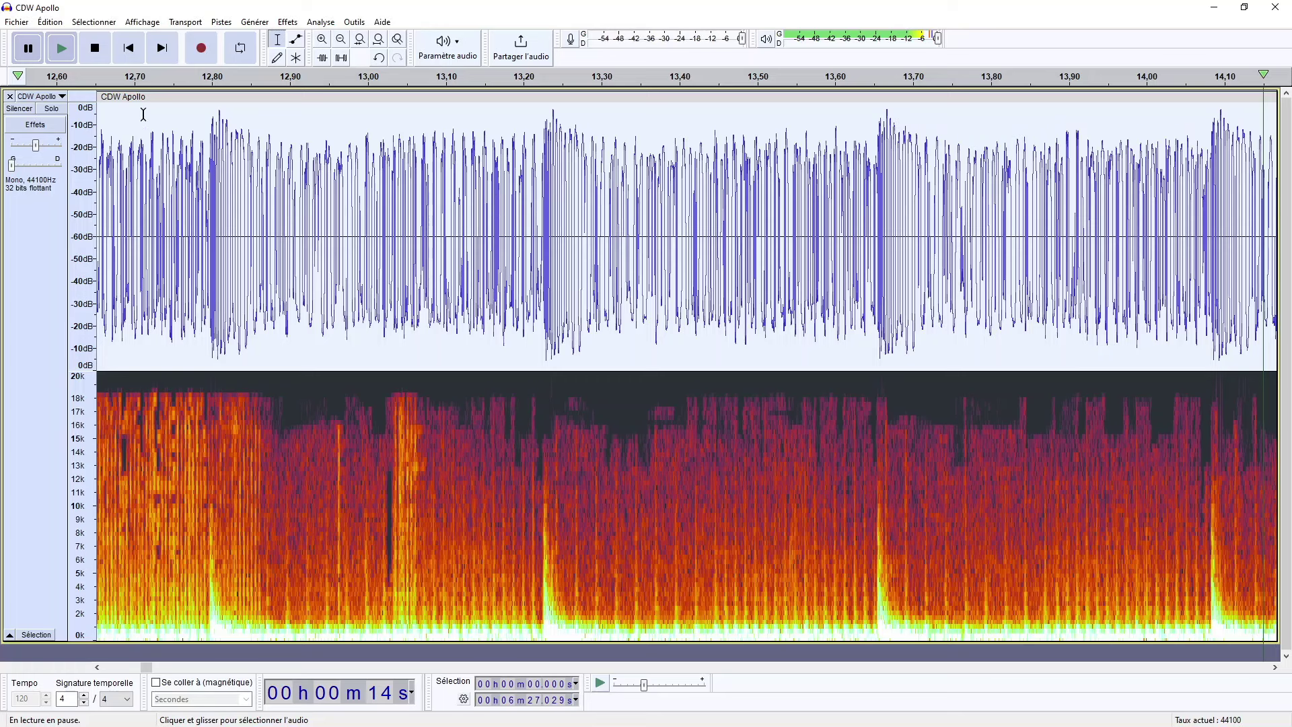
Play the CDW Apollo track while zooming out two more levels on the timeline, and stop playback.
left_click(62, 50)
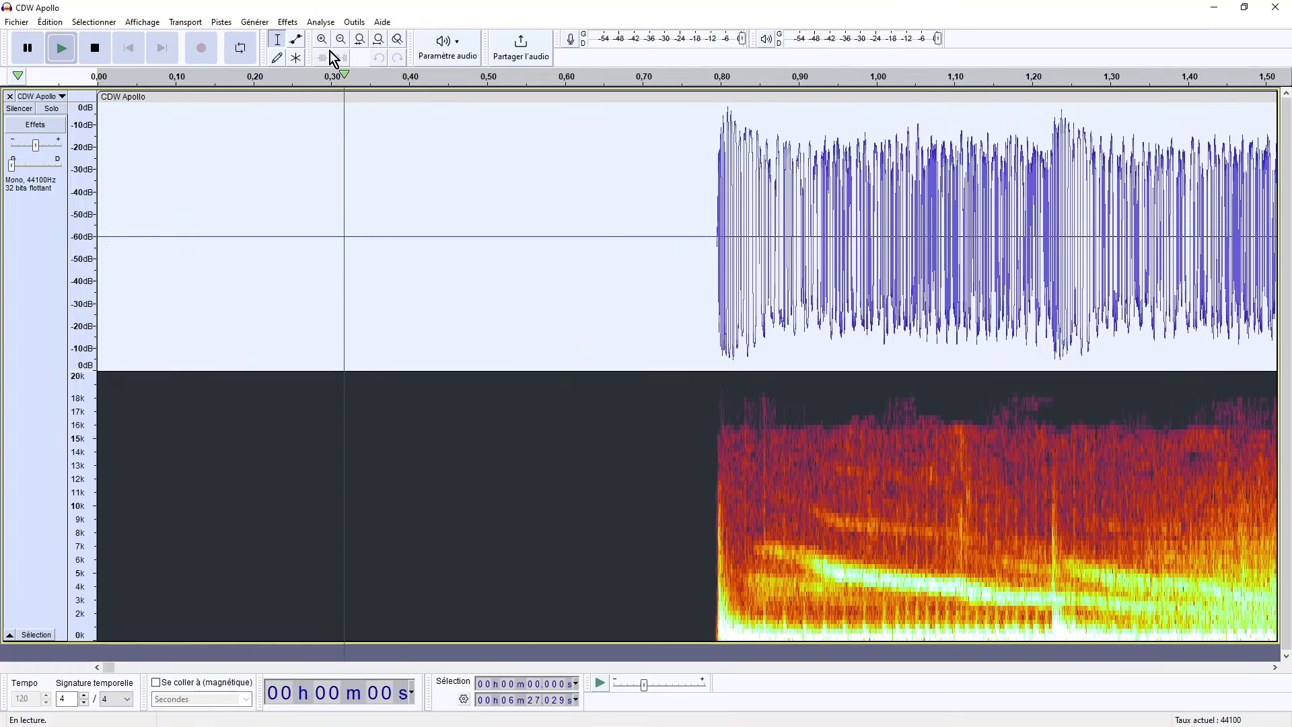
left_click(341, 39)
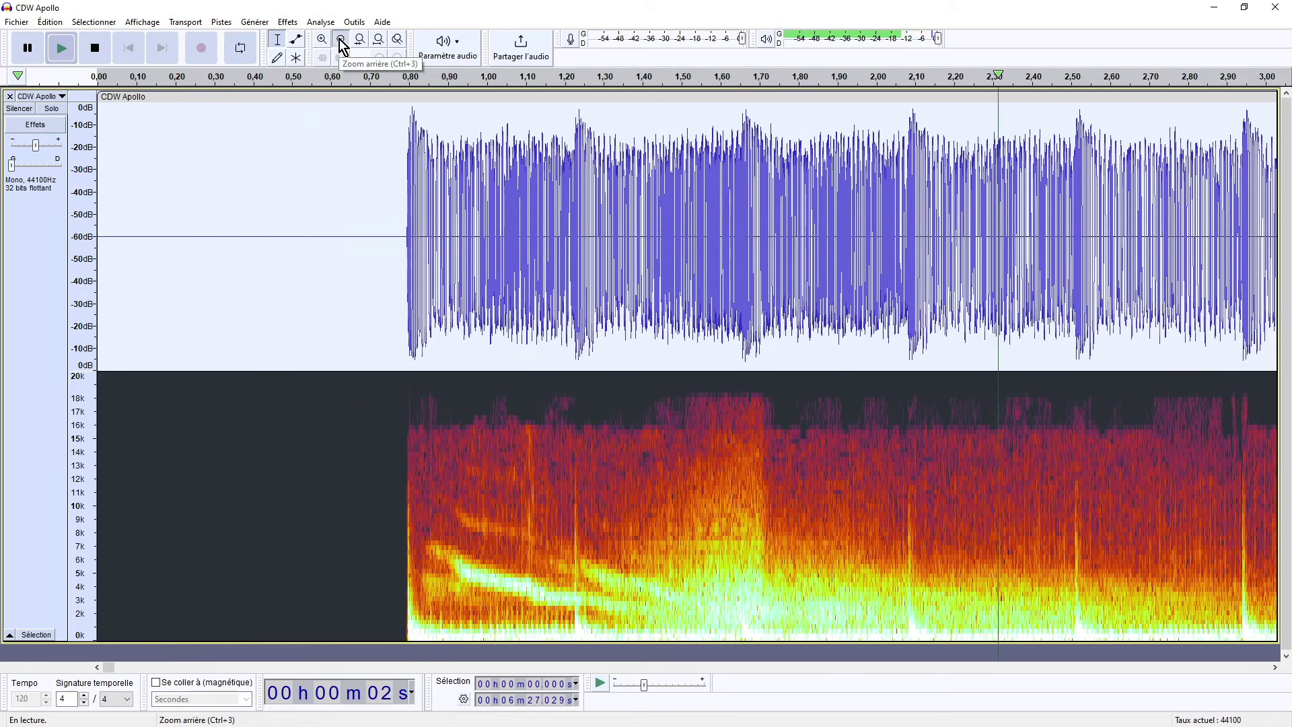
left_click(340, 41)
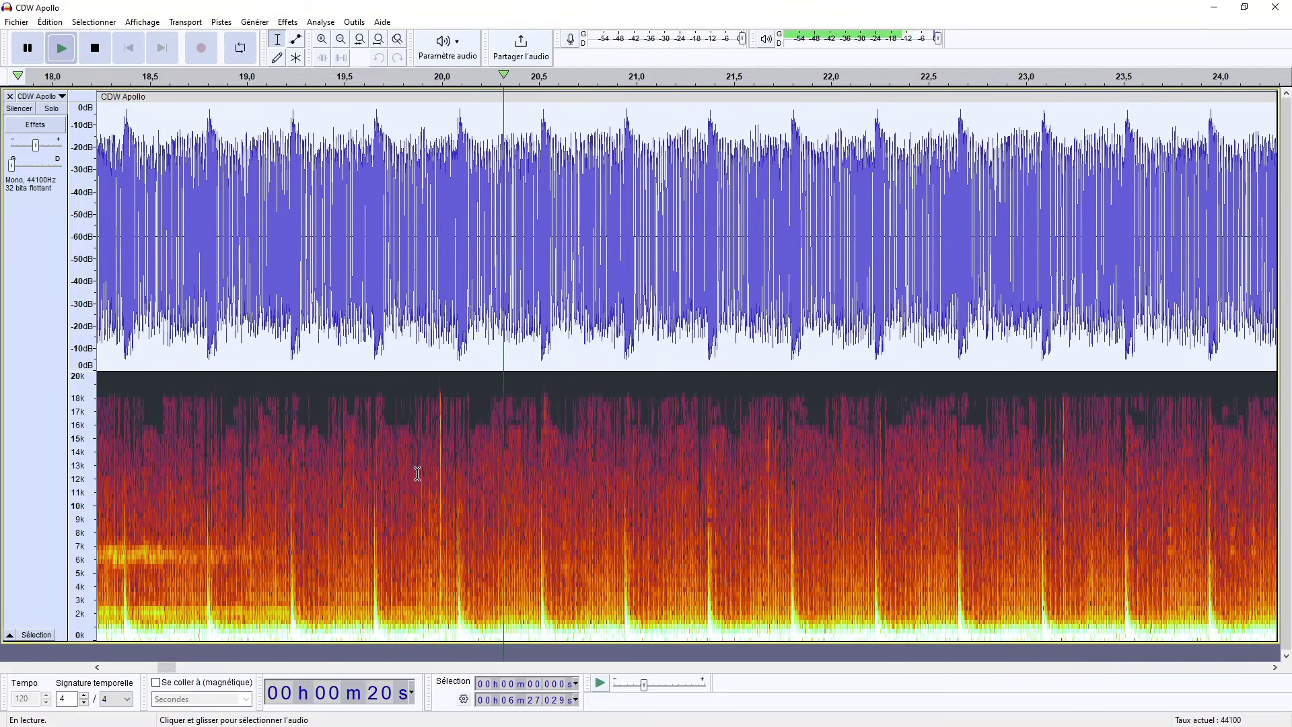
left_click(97, 49)
Set the CDW Apollo track's spectrogram window size to 32768 (bande la plus étroite) and apply it.
right_click(38, 258)
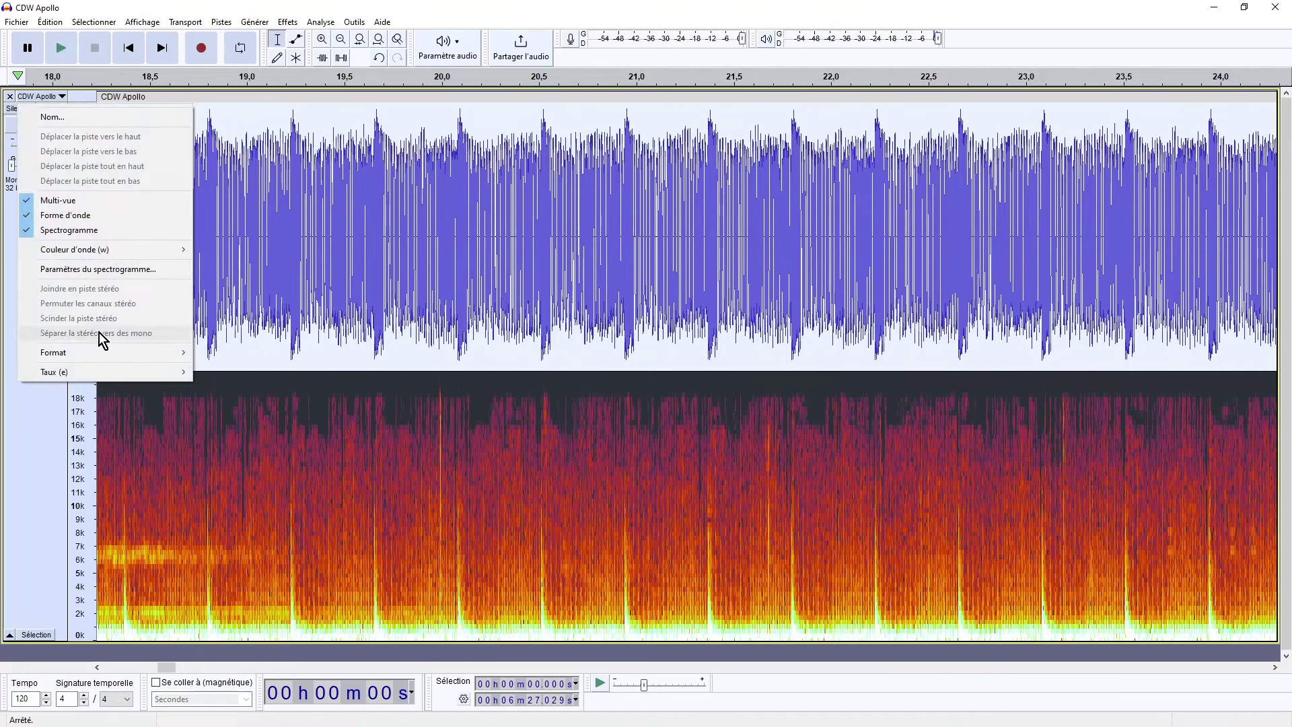
left_click(83, 270)
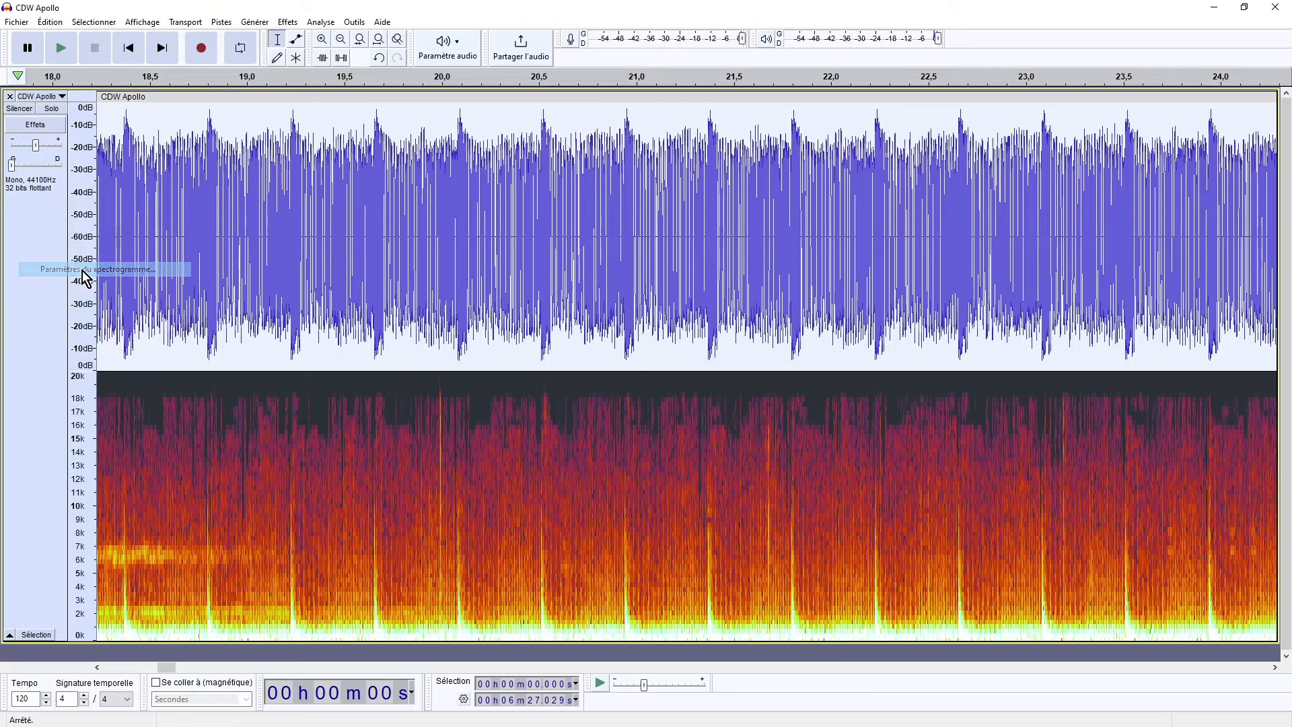
left_click(569, 408)
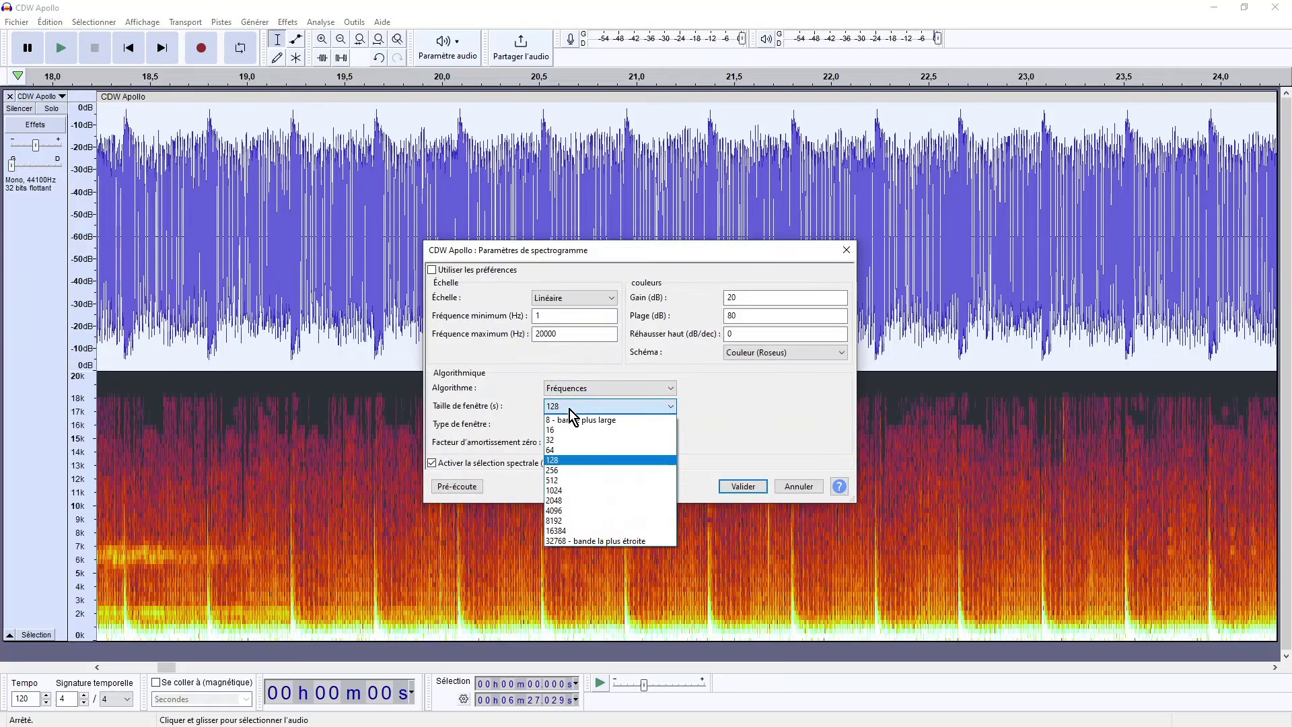
left_click(594, 542)
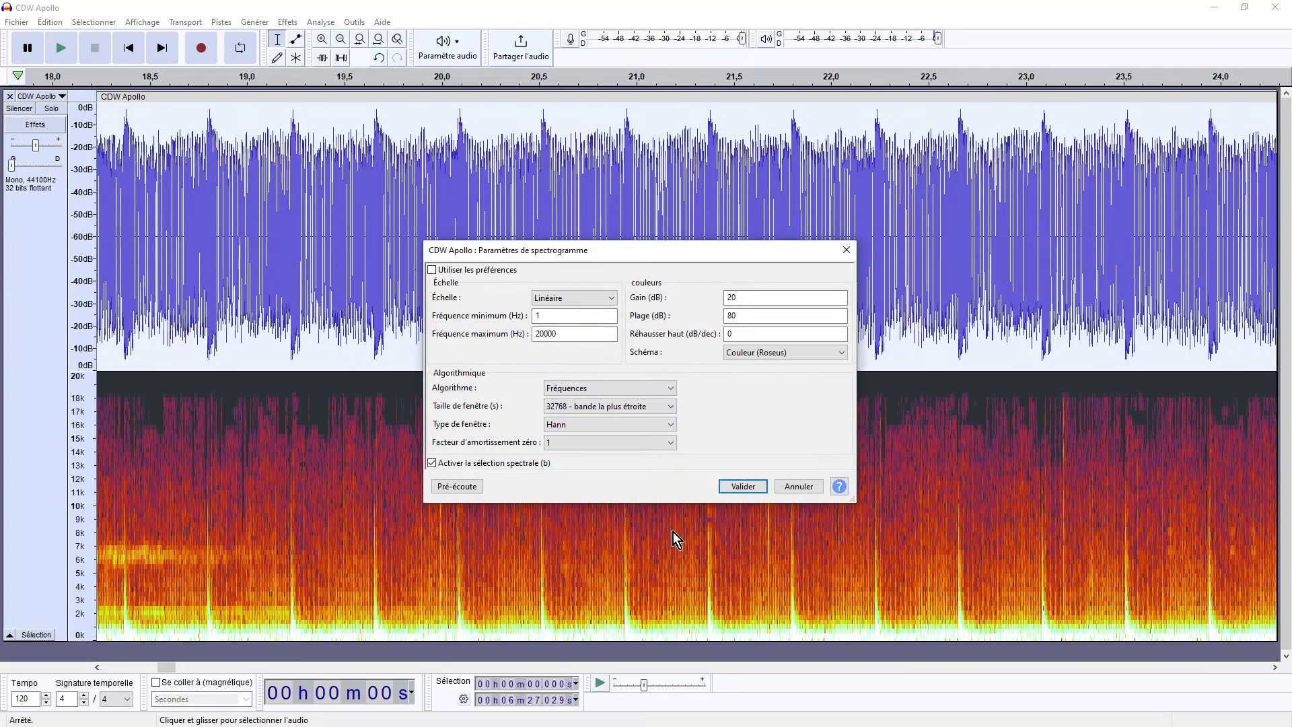
left_click(731, 487)
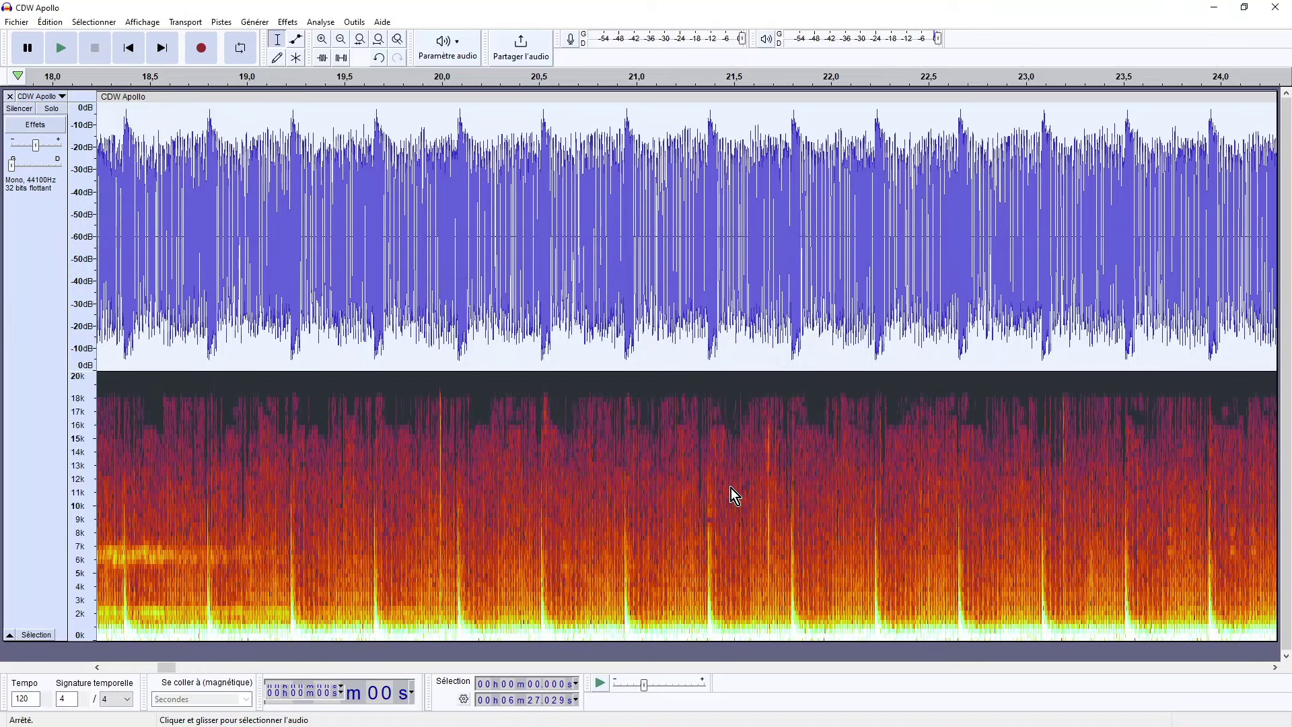
Play the CDW Apollo track to examine its narrowest-band spectrogram, and stop playback.
left_click(66, 50)
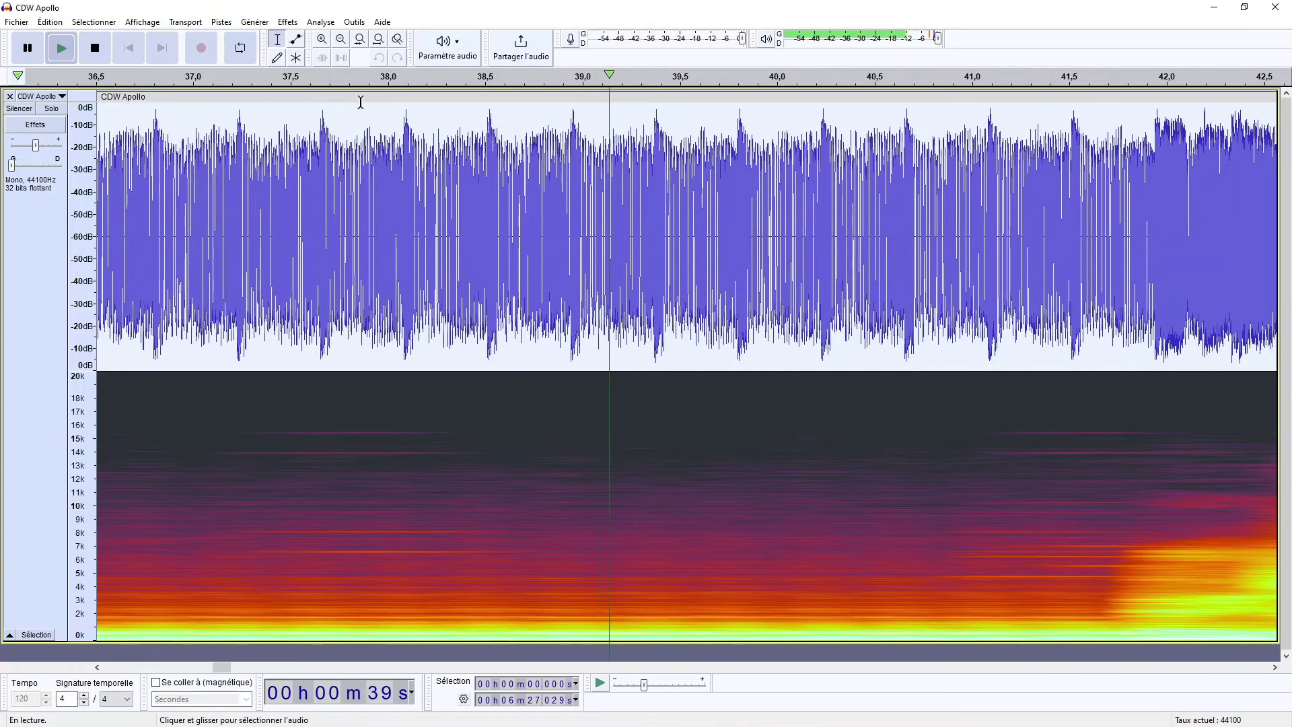
right_click(39, 255)
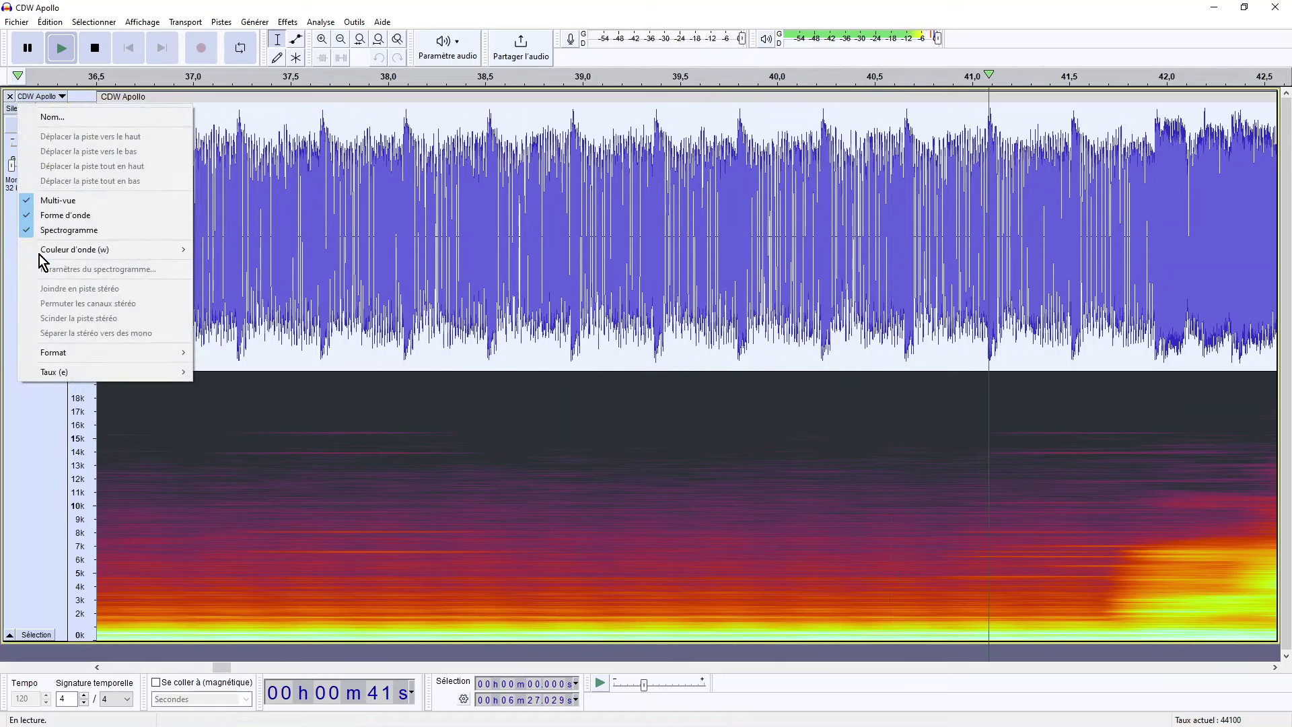
left_click(97, 45)
left_click(97, 45)
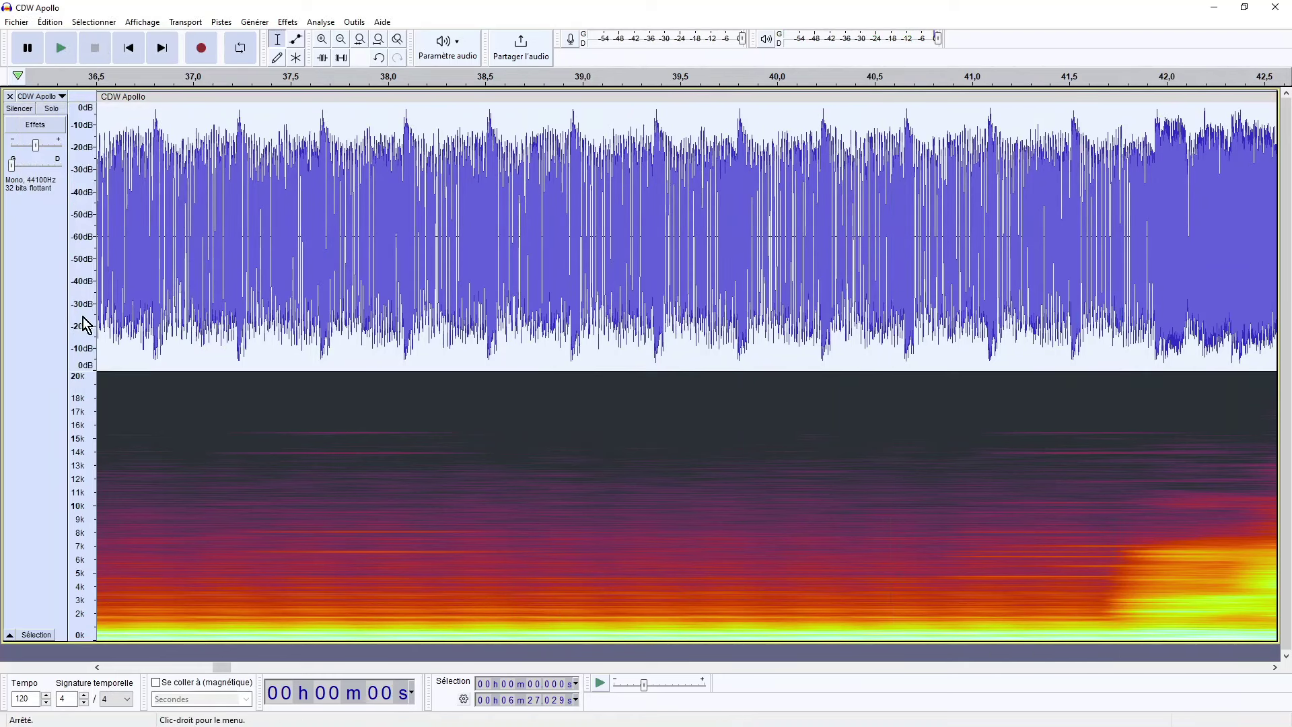
Change the CDW Apollo track's spectrogram window size to 256 and preview the result.
right_click(29, 351)
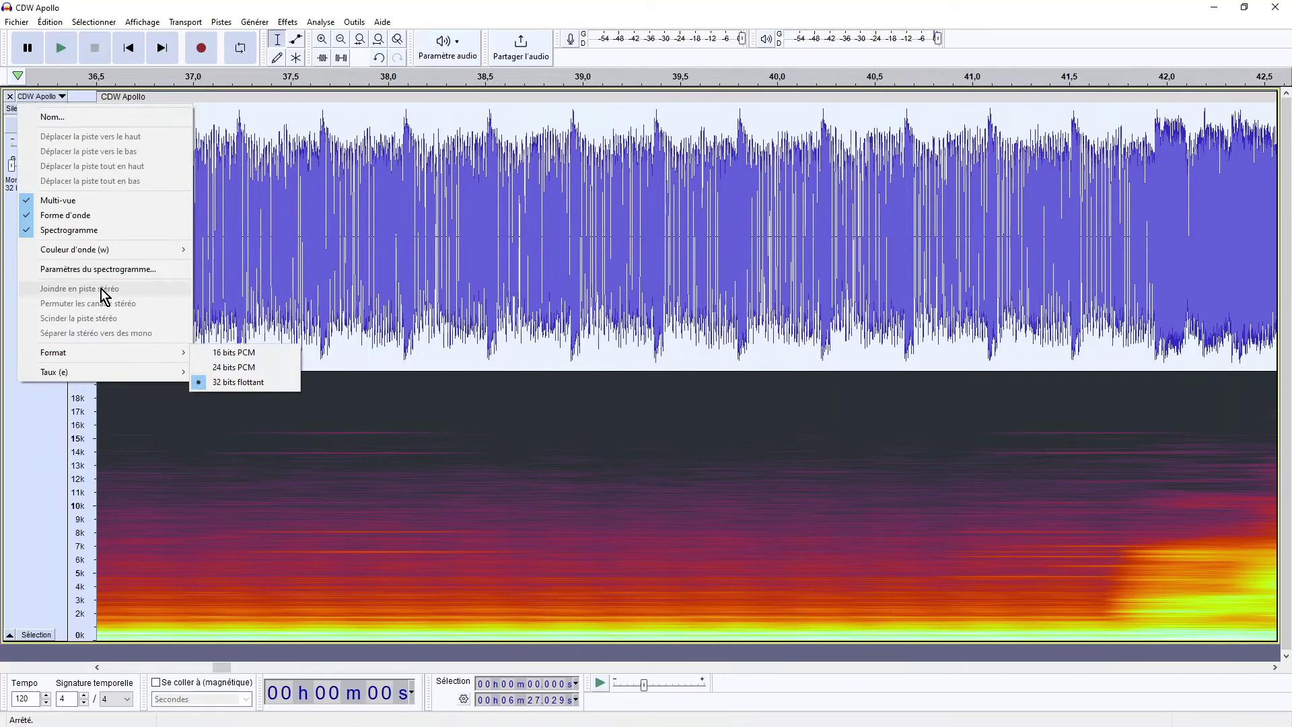
left_click(97, 270)
left_click(567, 409)
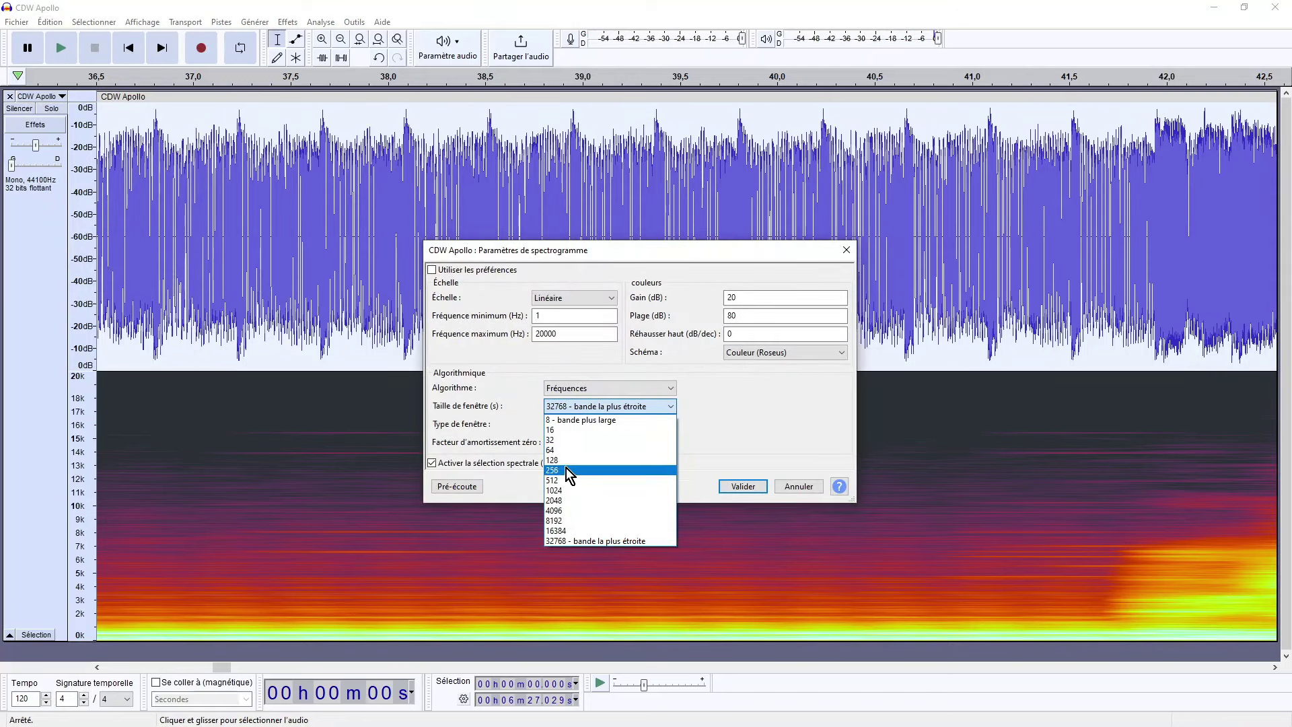
left_click(566, 469)
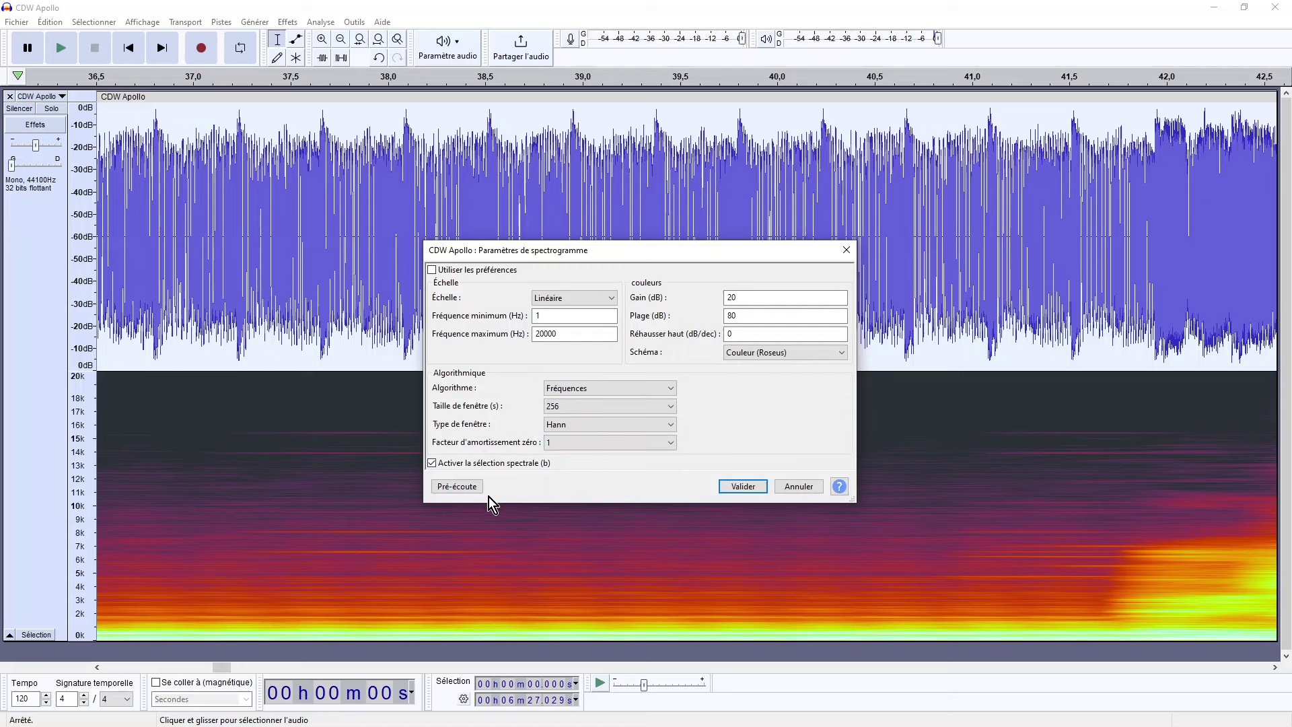
left_click(467, 487)
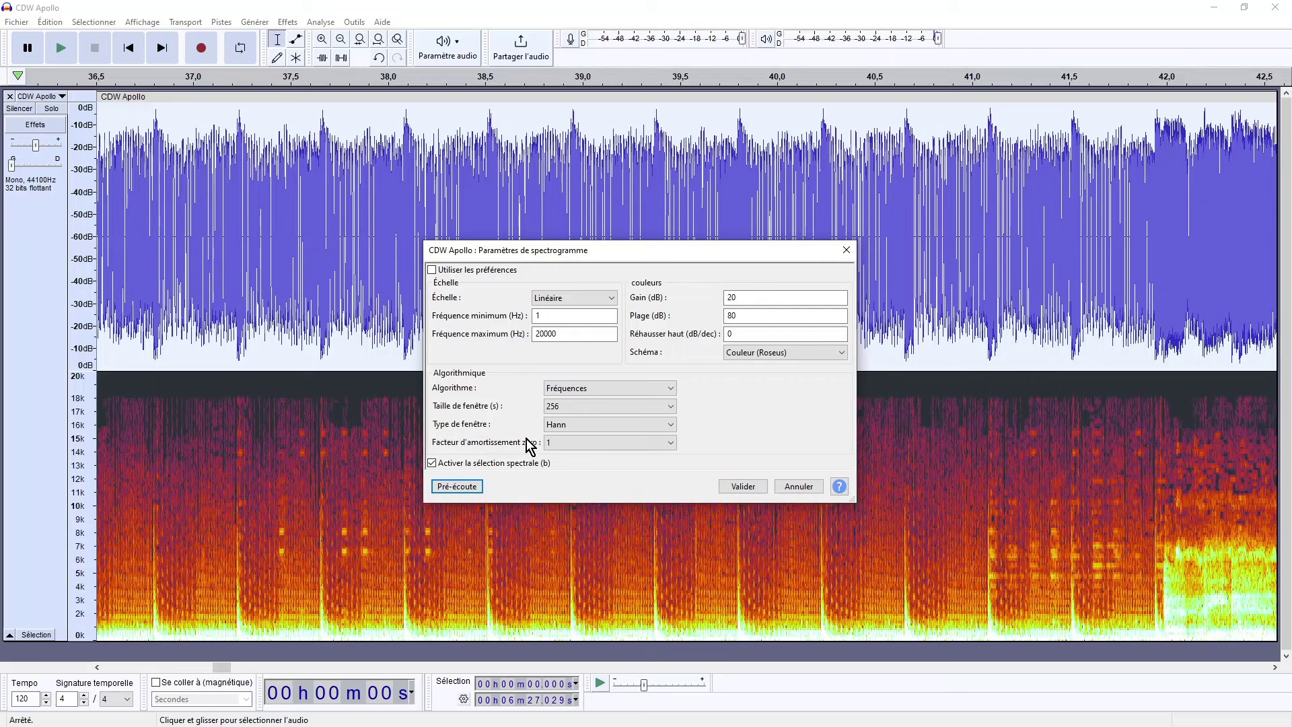
Switch the spectrogram window type to Rectangulaire and preview it.
left_click(564, 426)
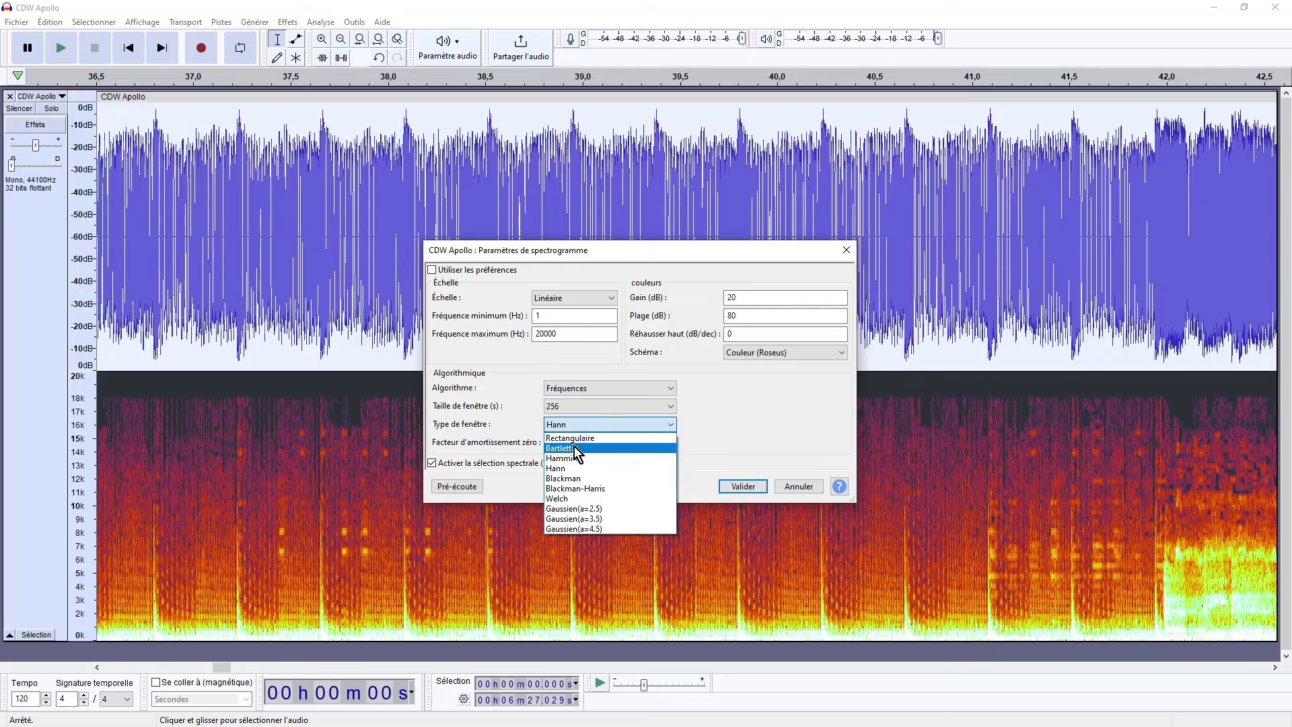
left_click(576, 439)
left_click(457, 487)
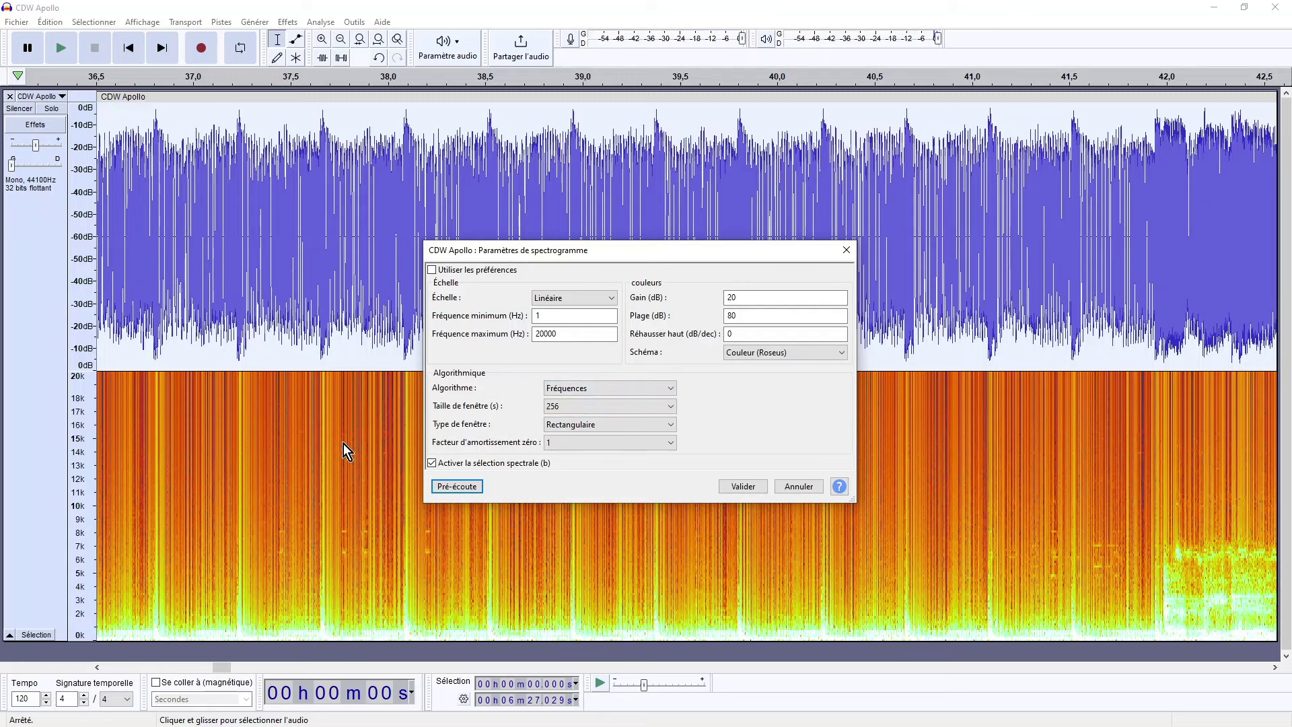
Switch the spectrogram window type to Hamming, keeping the Fréquences algorithm, and preview it.
left_click(589, 388)
left_click(578, 394)
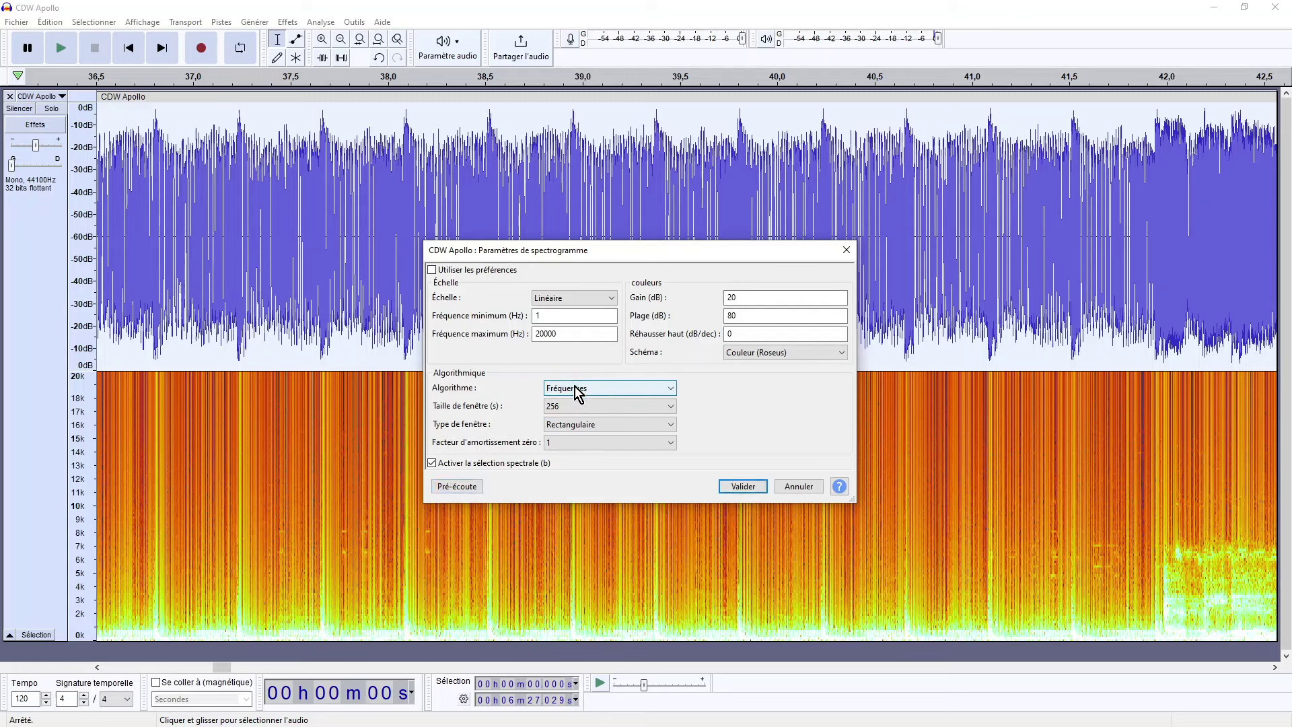
left_click(585, 426)
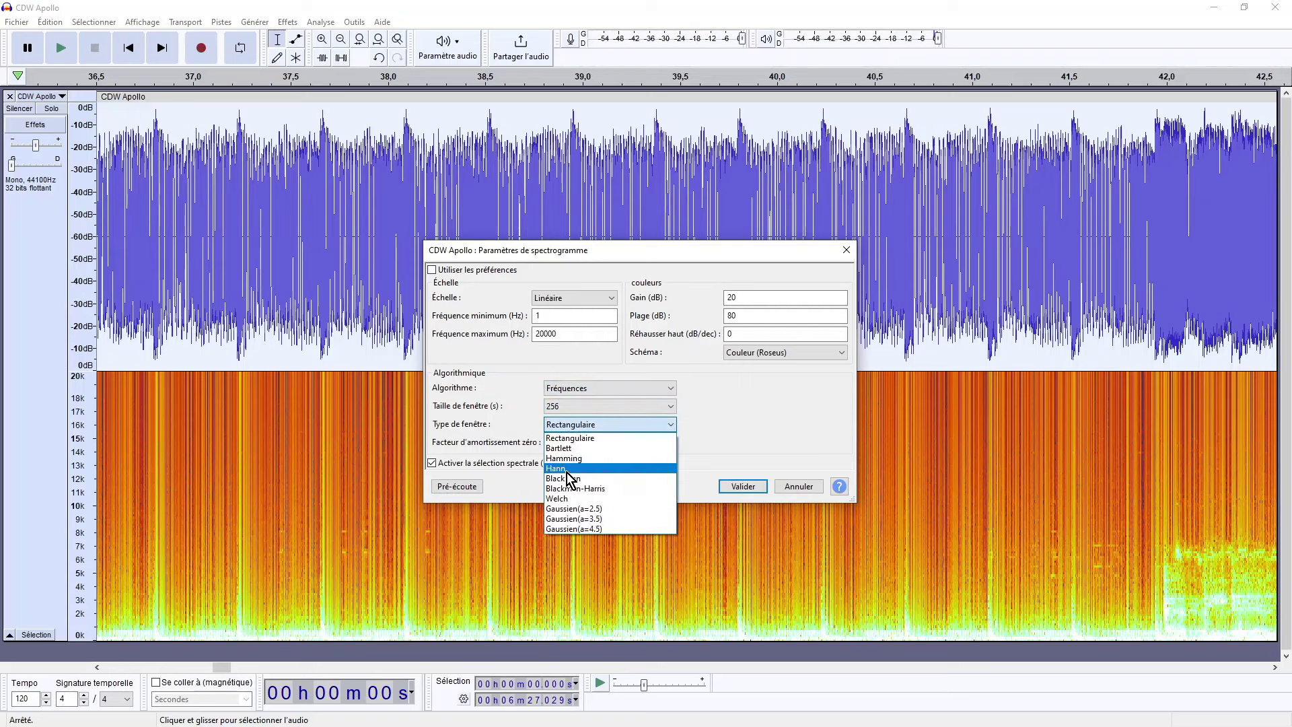
left_click(571, 459)
left_click(474, 487)
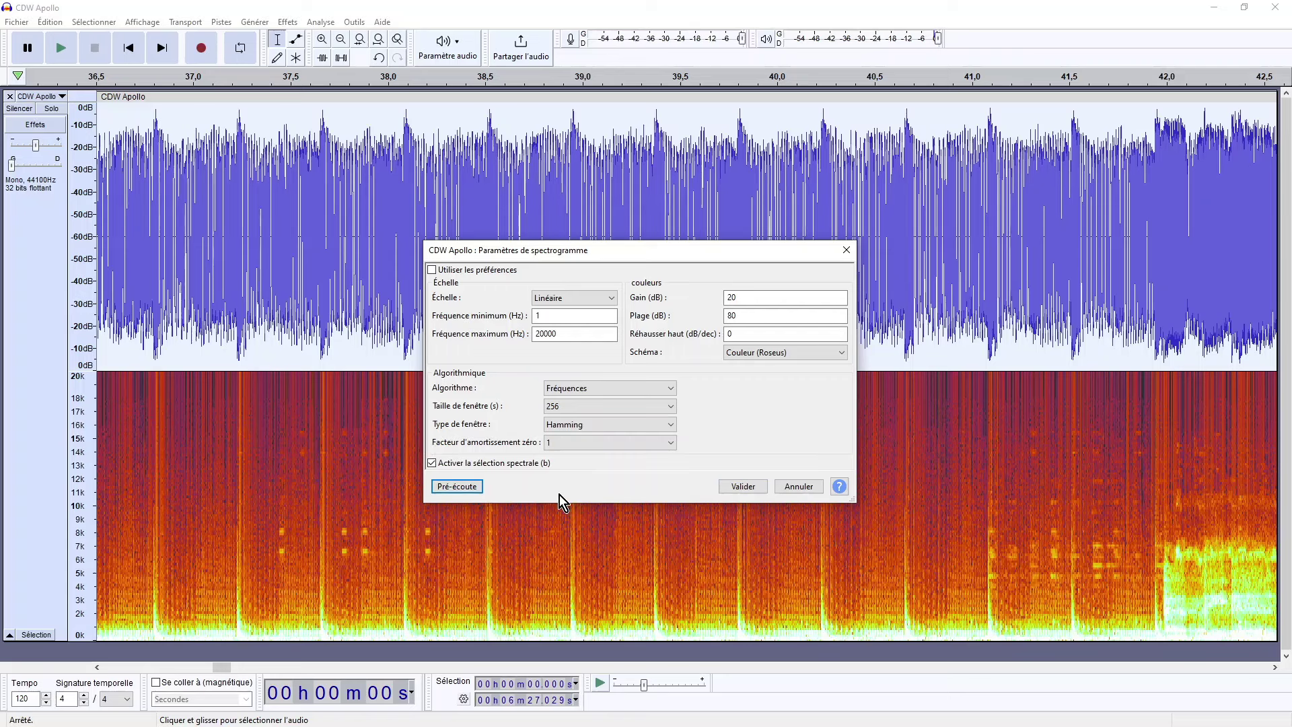
Switch the spectrogram window type to Blackman and preview it.
left_click(597, 424)
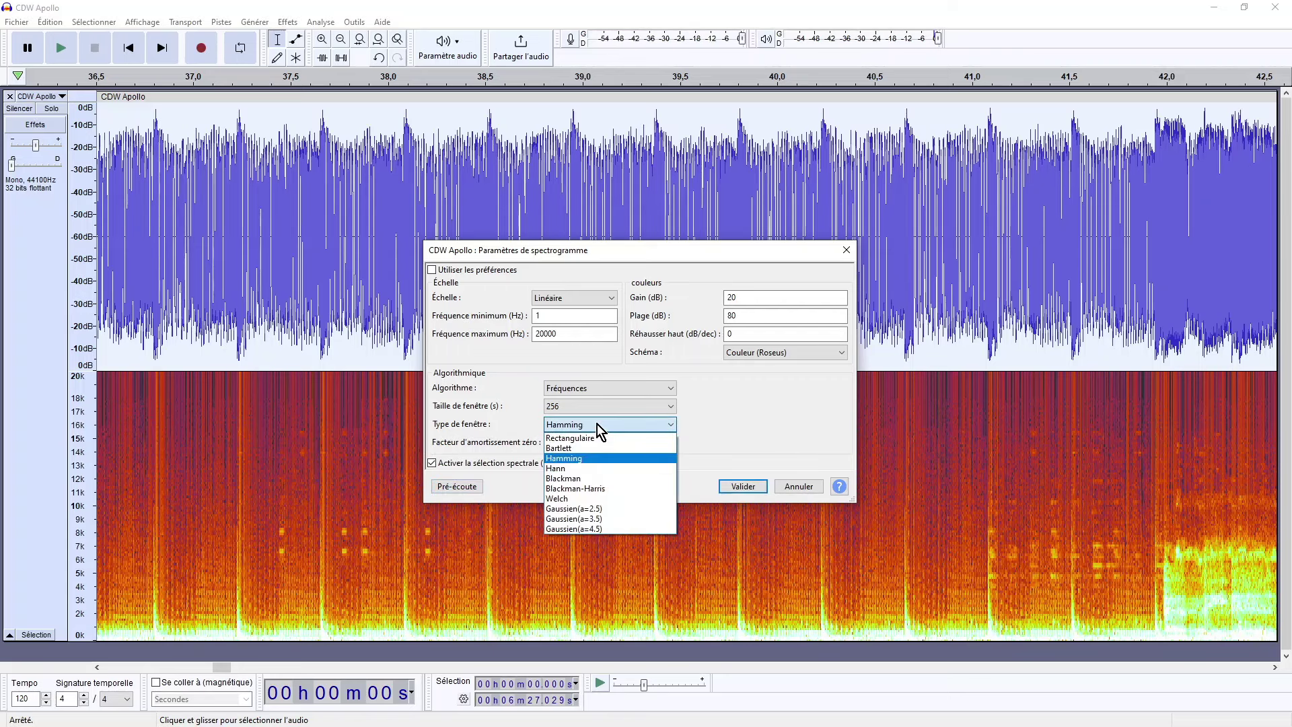
left_click(576, 478)
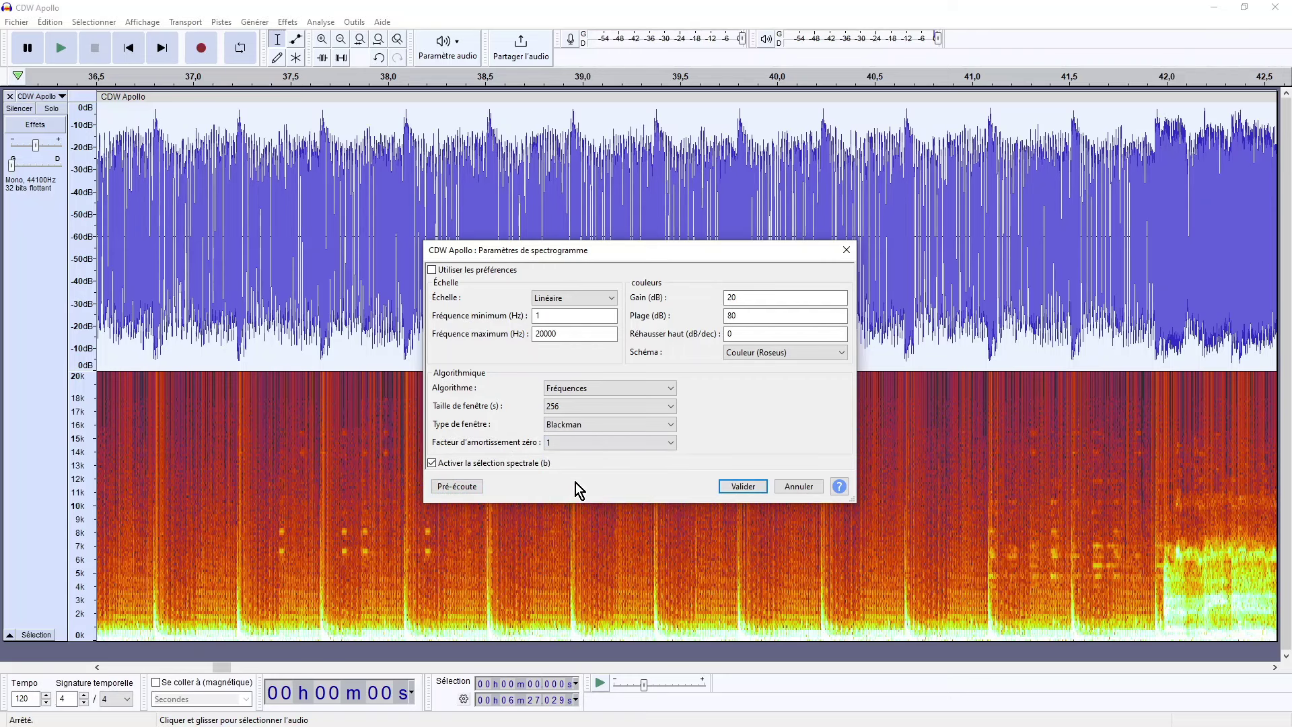
left_click(457, 489)
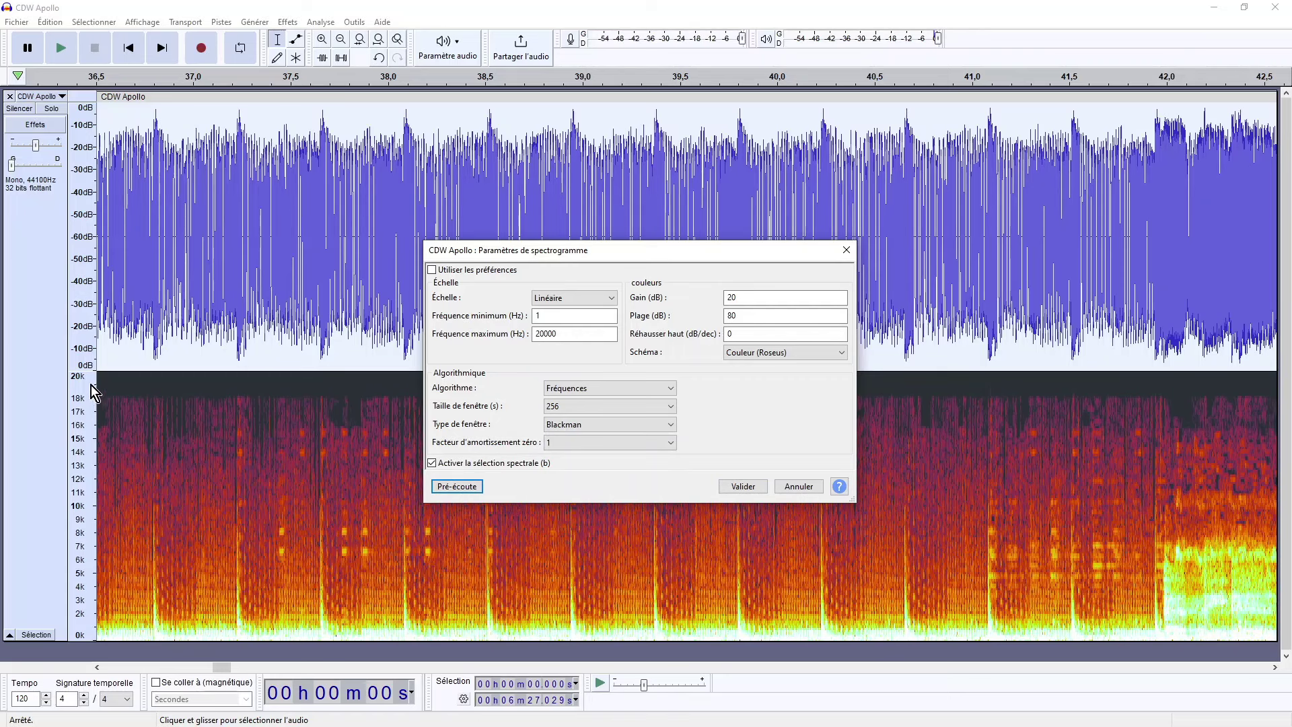
Set the spectrogram window size to 8 (bande plus large) and preview it.
left_click(566, 408)
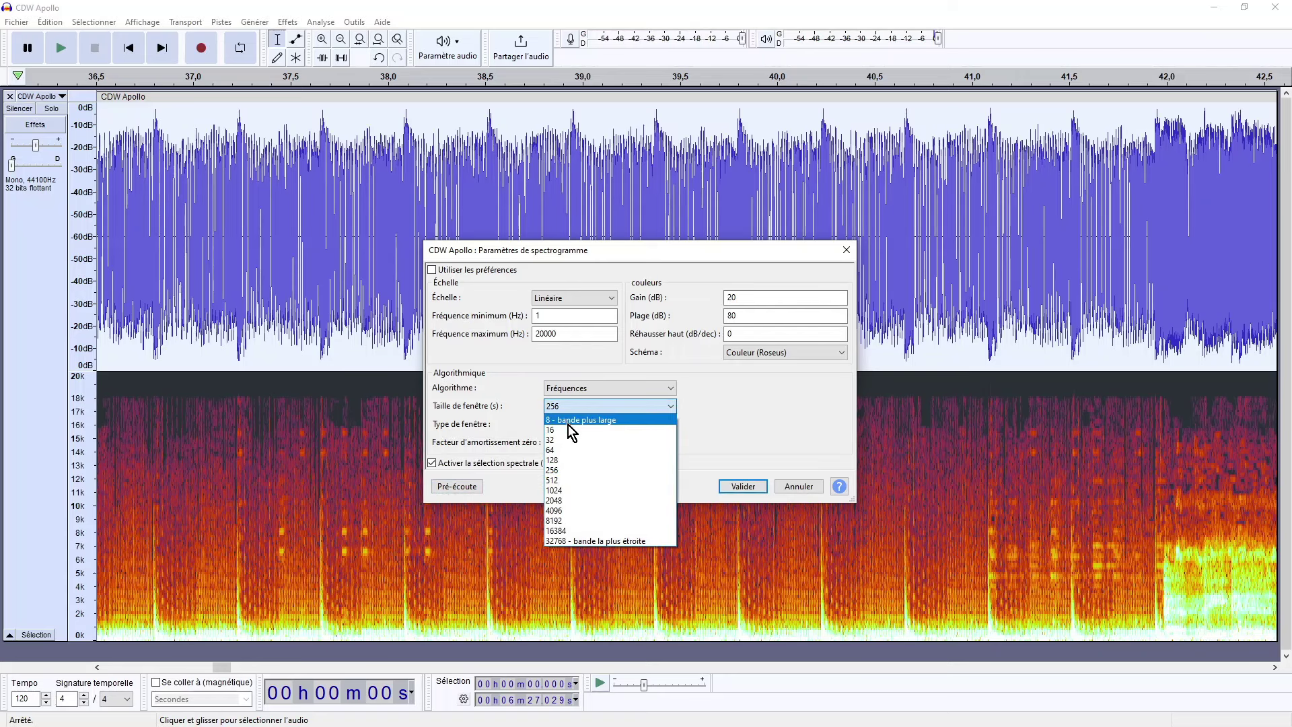
left_click(569, 422)
left_click(465, 487)
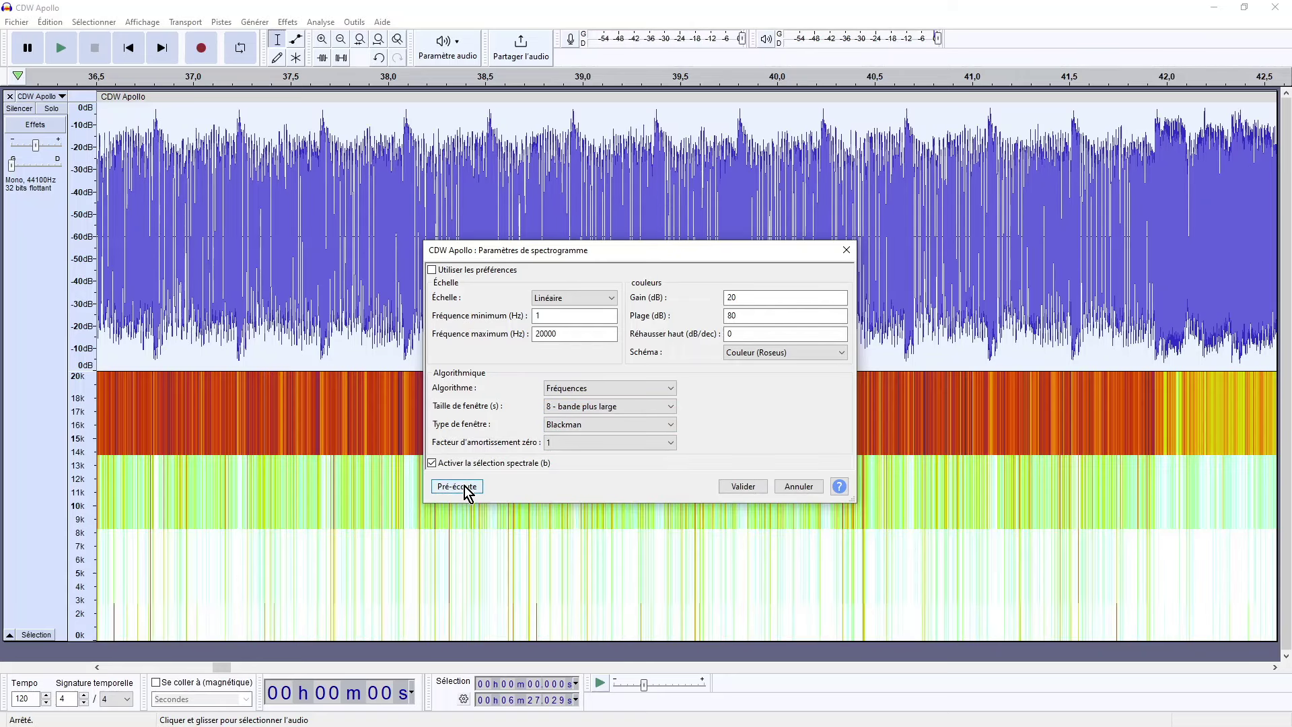
Set the spectrogram's zero-padding factor to 2 and preview it.
left_click(570, 446)
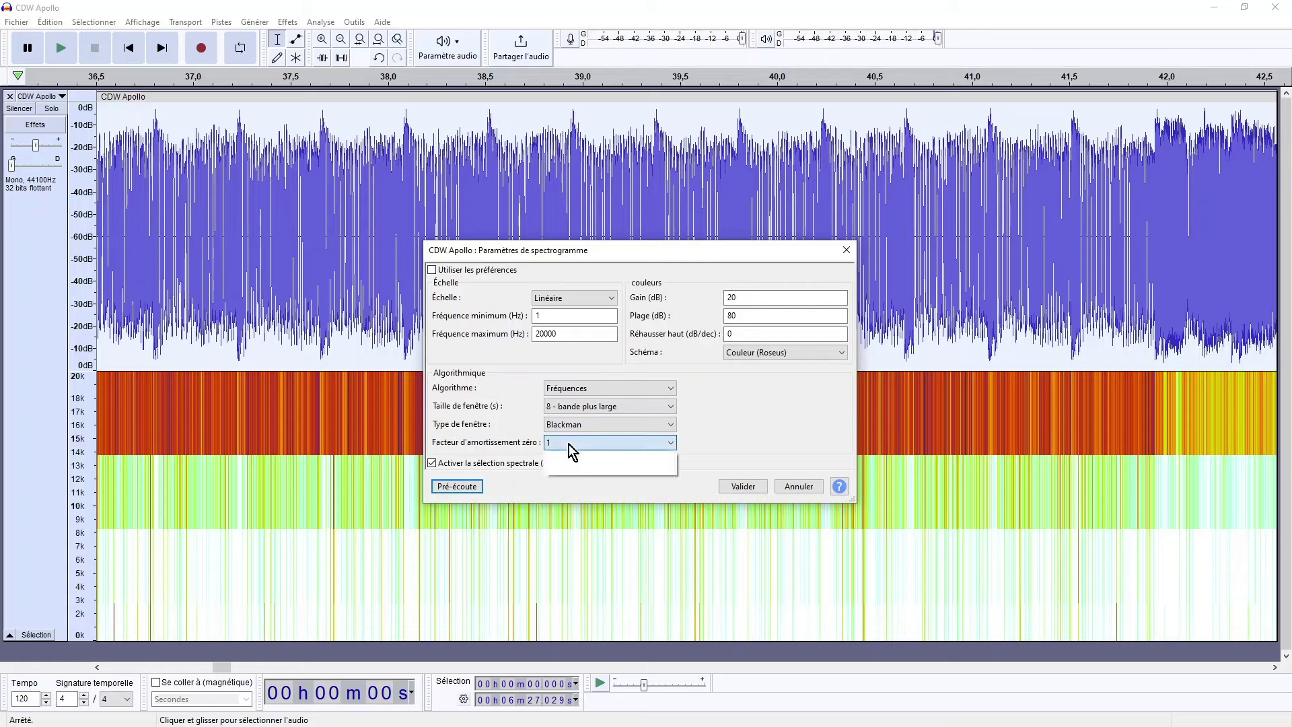
left_click(568, 466)
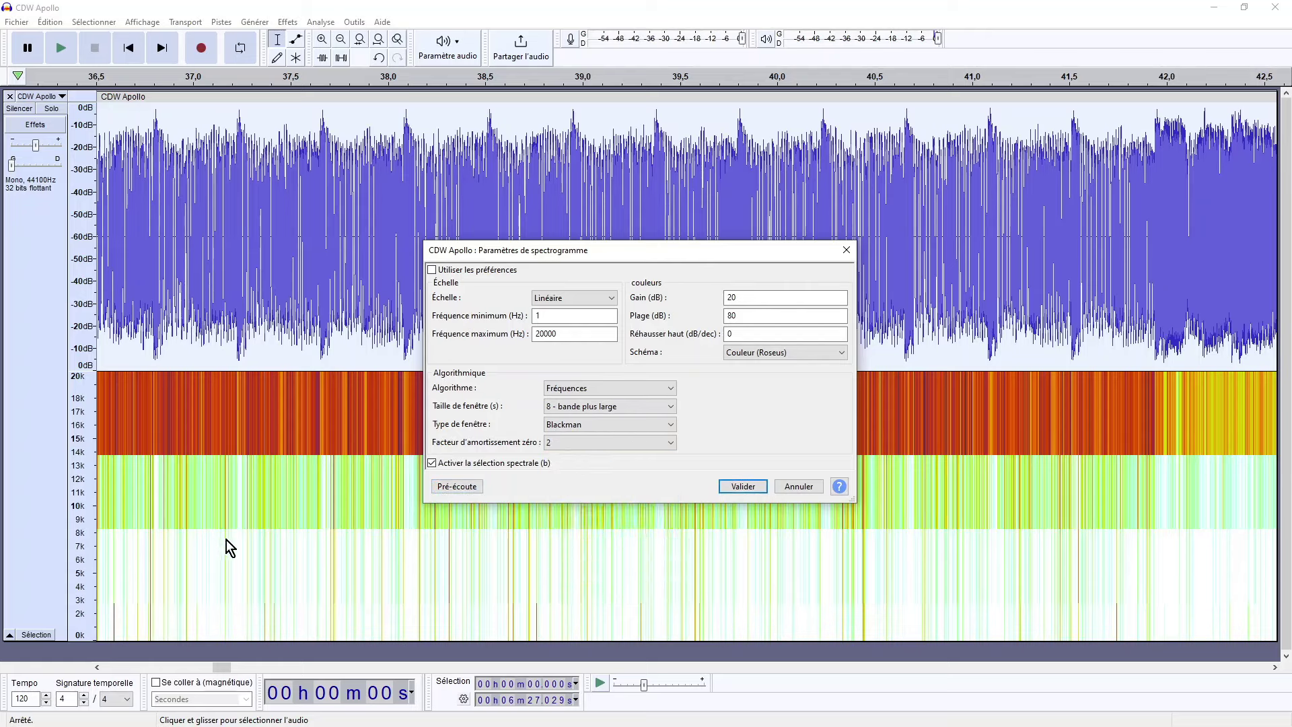
left_click(464, 487)
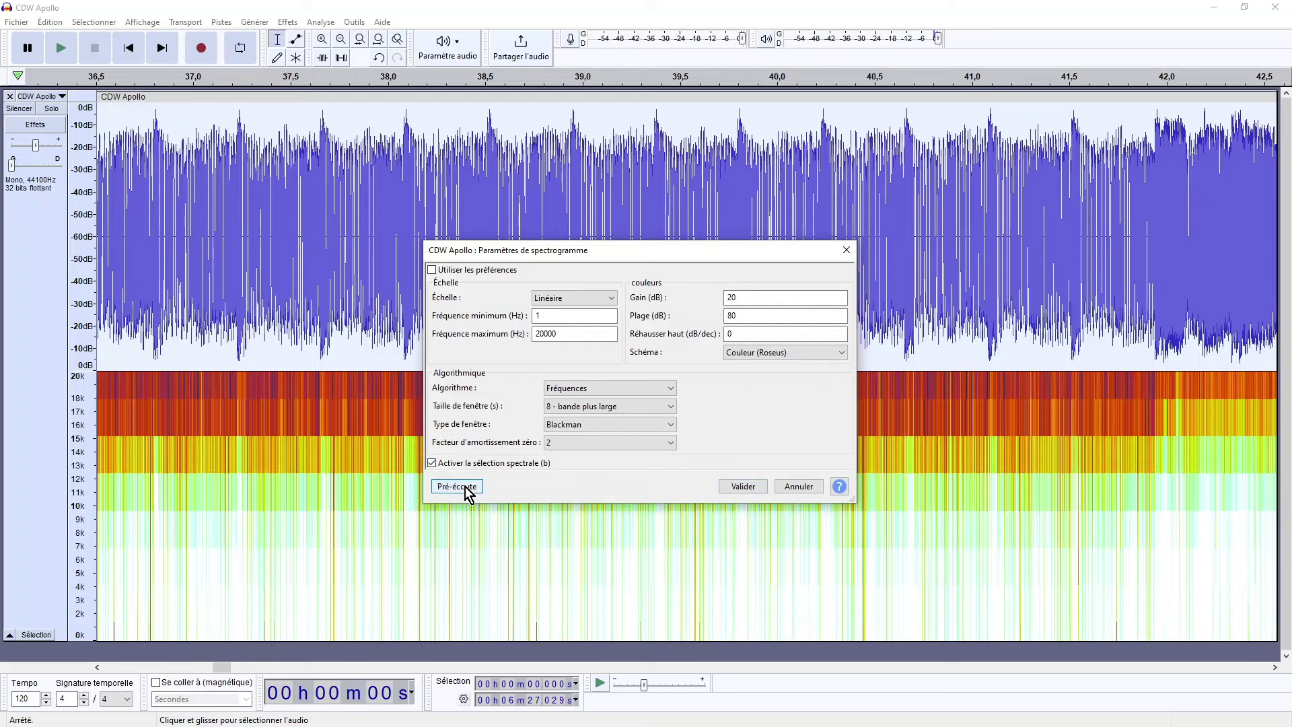
Set the spectrogram's zero-padding factor to 4 and preview it.
left_click(612, 444)
left_click(565, 477)
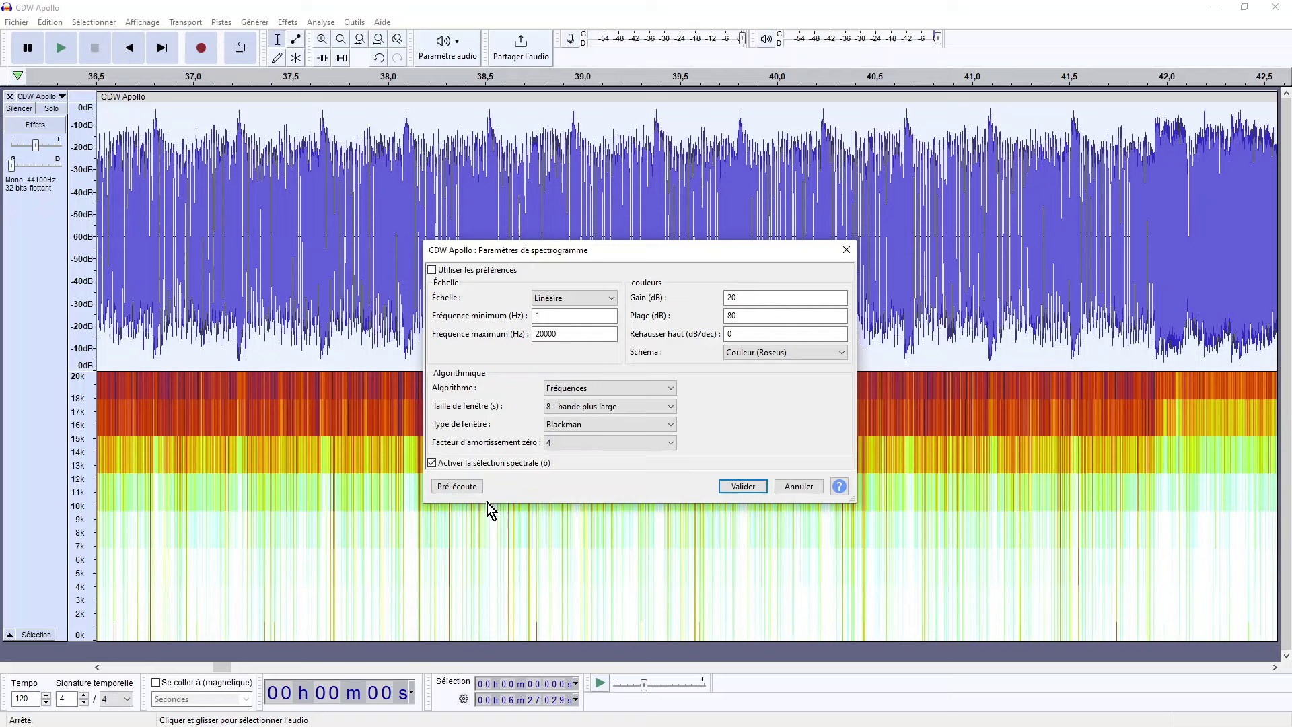
left_click(456, 488)
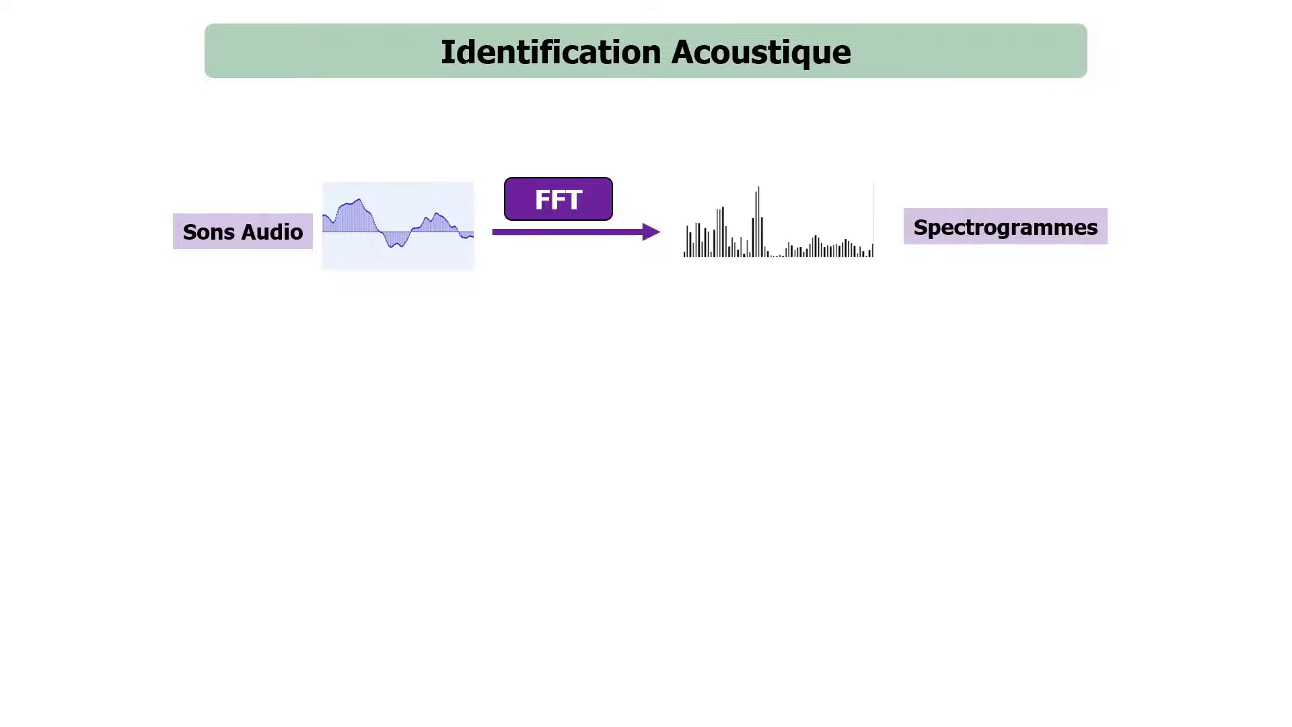
key("Right")
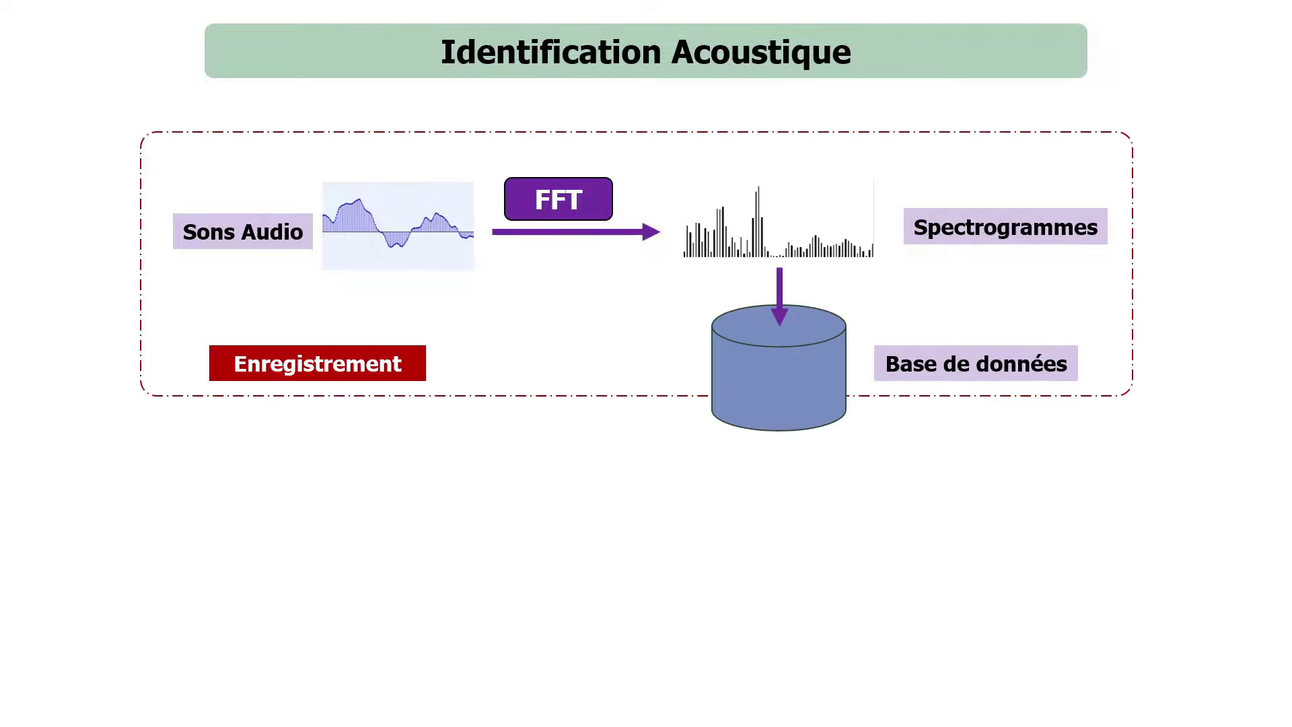